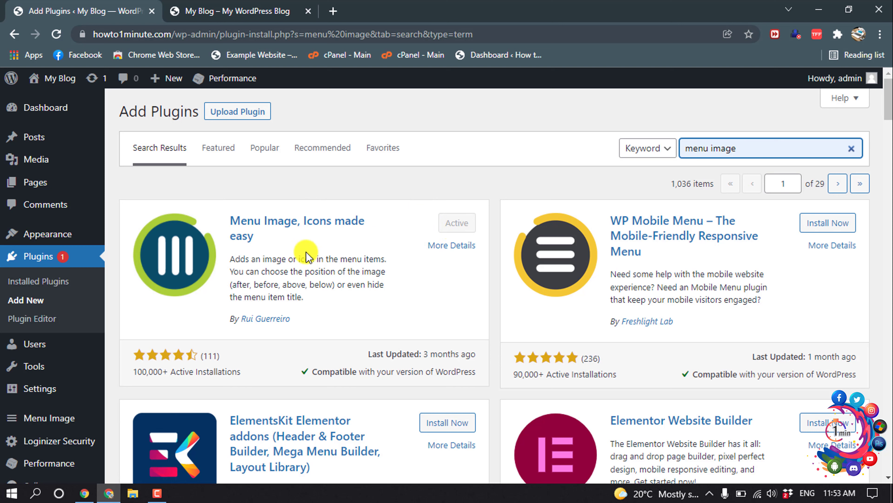
# - Create a menu named Social and assign it to the Desktop Horizontal Menu and Desktop Expanded Menu locations
pyautogui.moveTo(44, 233)
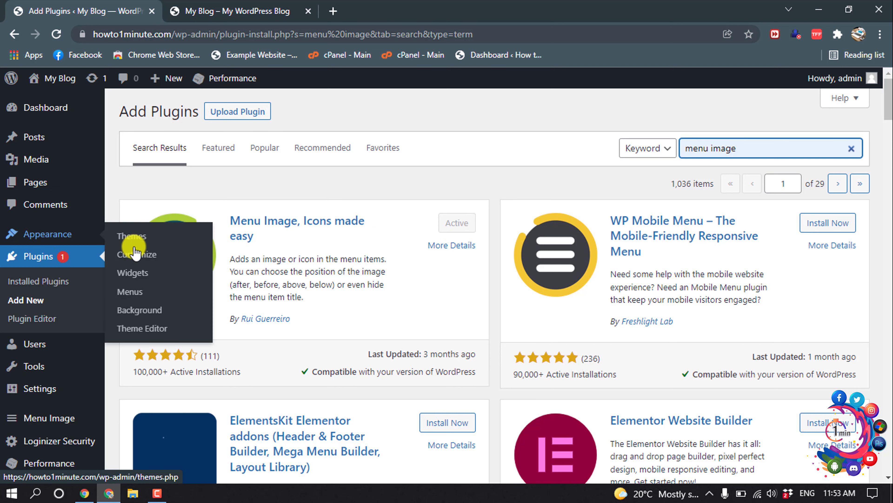
pyautogui.click(137, 297)
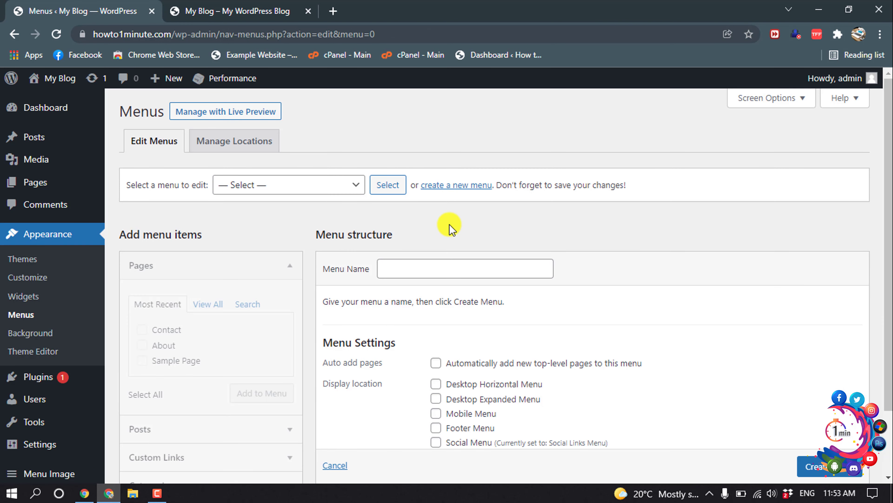
pyautogui.scroll(-2, 450, 227)
pyautogui.click(437, 192)
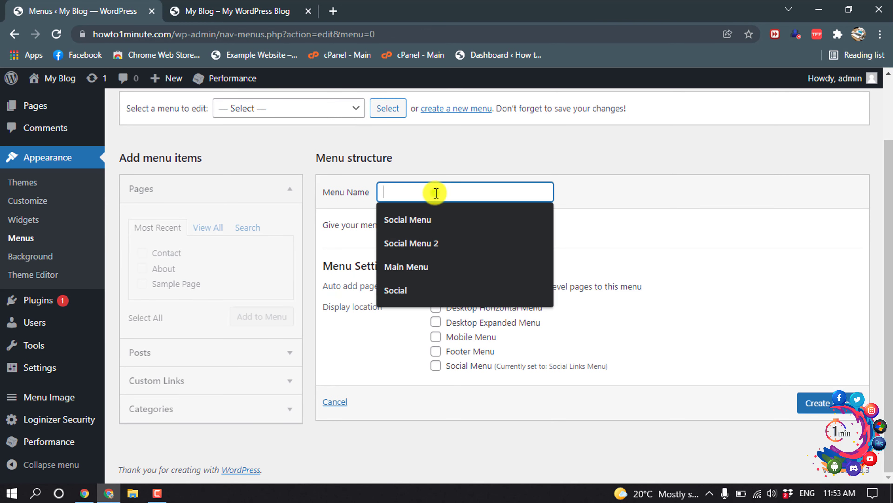
pyautogui.click(396, 290)
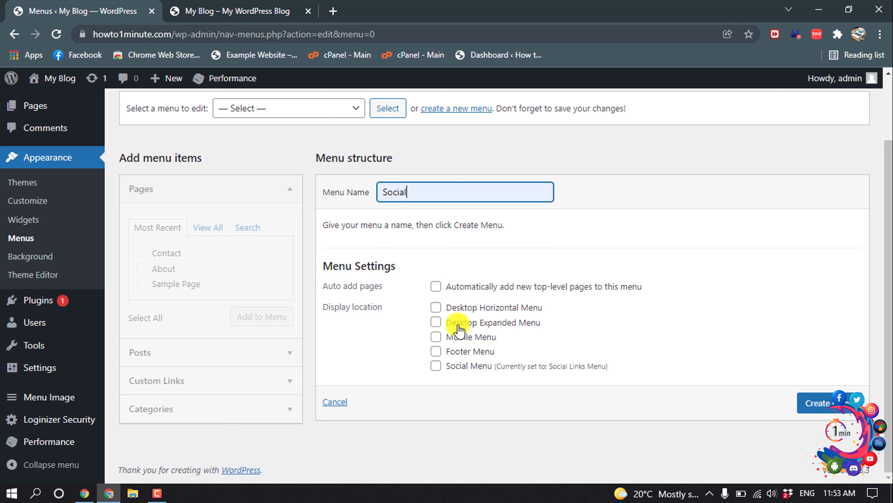
pyautogui.click(435, 311)
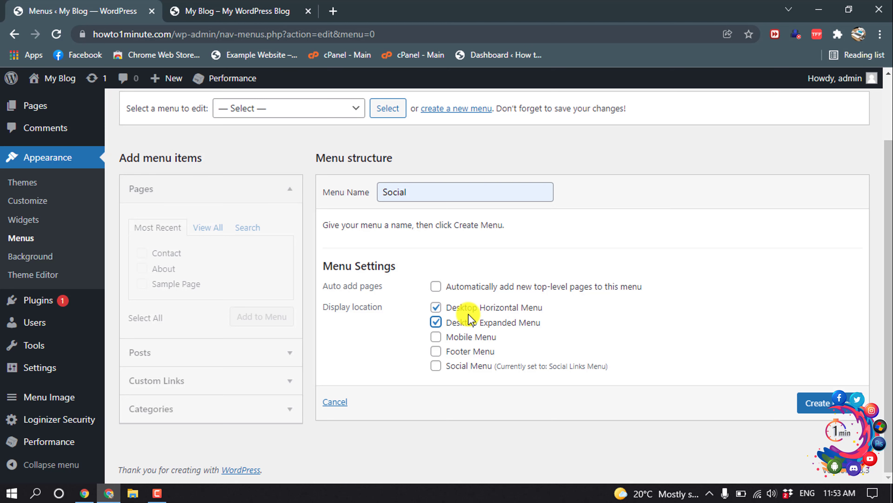
pyautogui.click(817, 403)
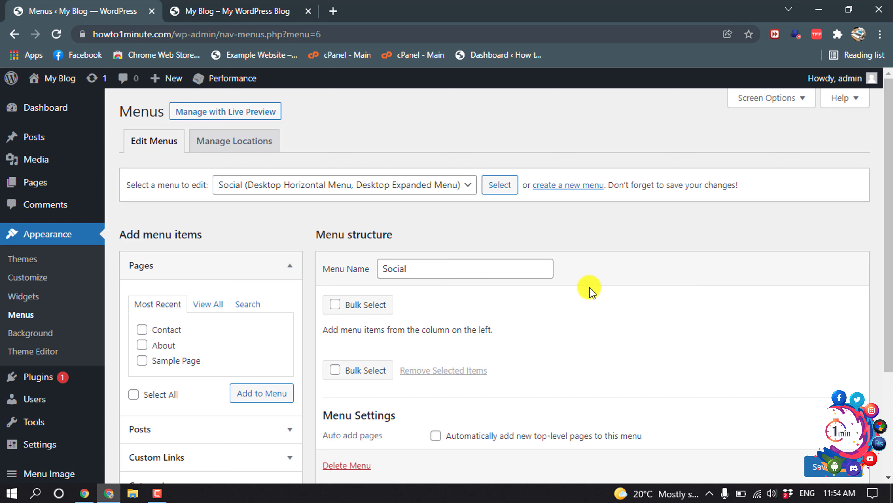
pyautogui.scroll(-2, 538, 299)
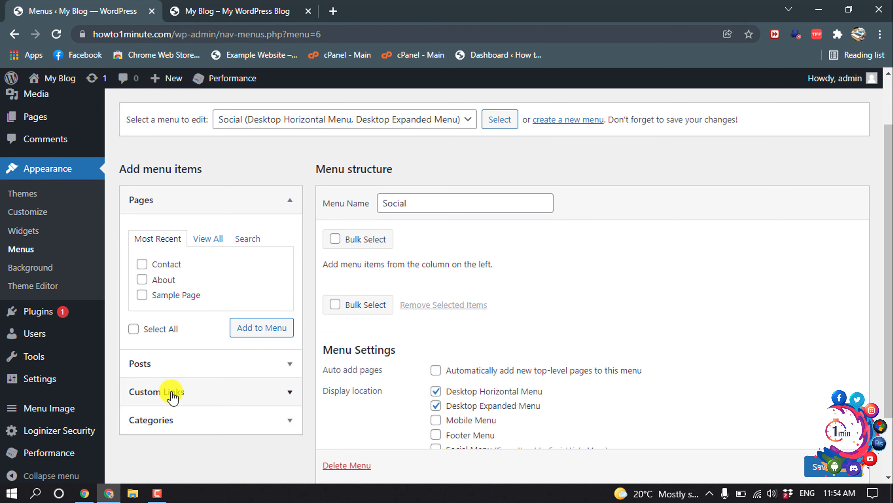
pyautogui.click(179, 397)
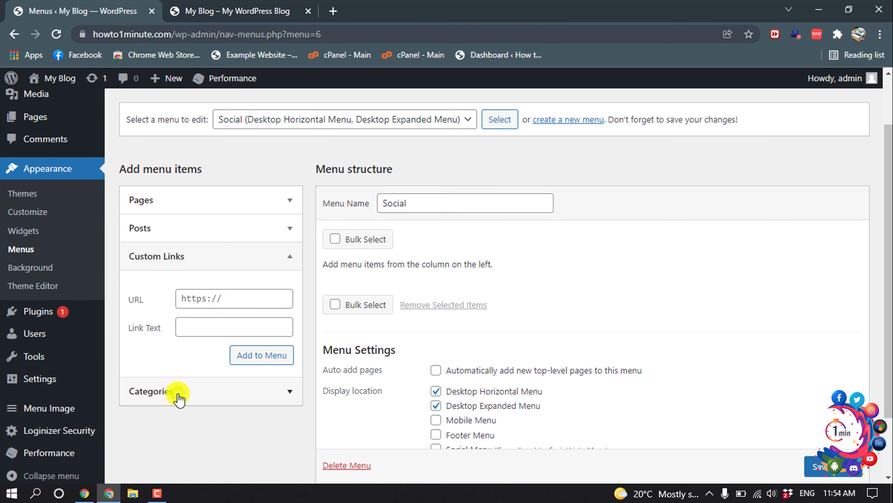
pyautogui.click(215, 298)
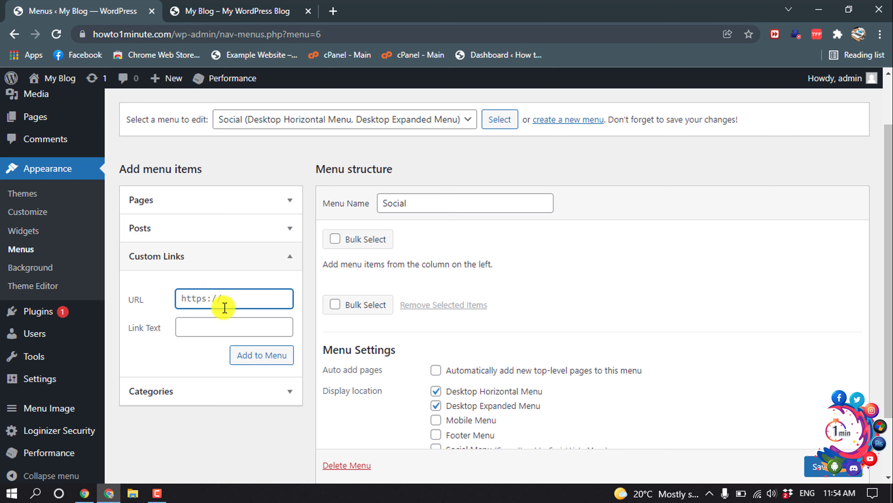
pyautogui.moveTo(106, 329)
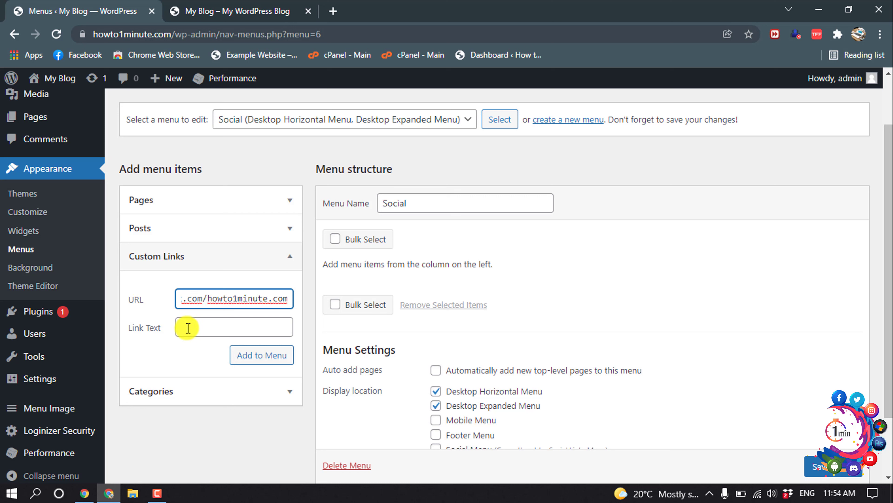
pyautogui.click(256, 361)
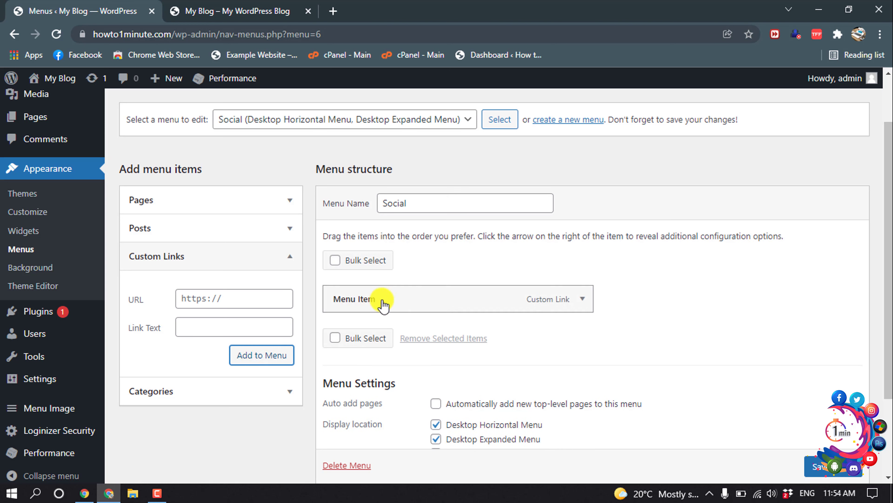
pyautogui.click(231, 299)
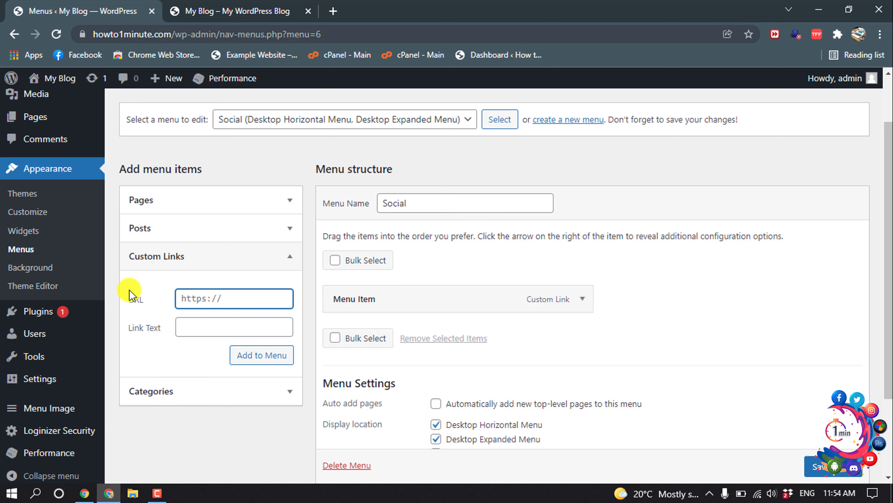
pyautogui.hotkey('ctrl', 'v')
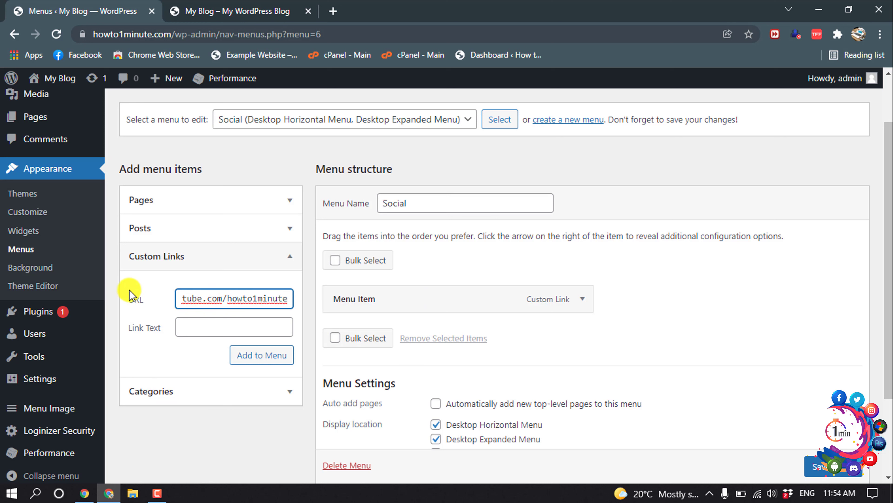
pyautogui.click(262, 356)
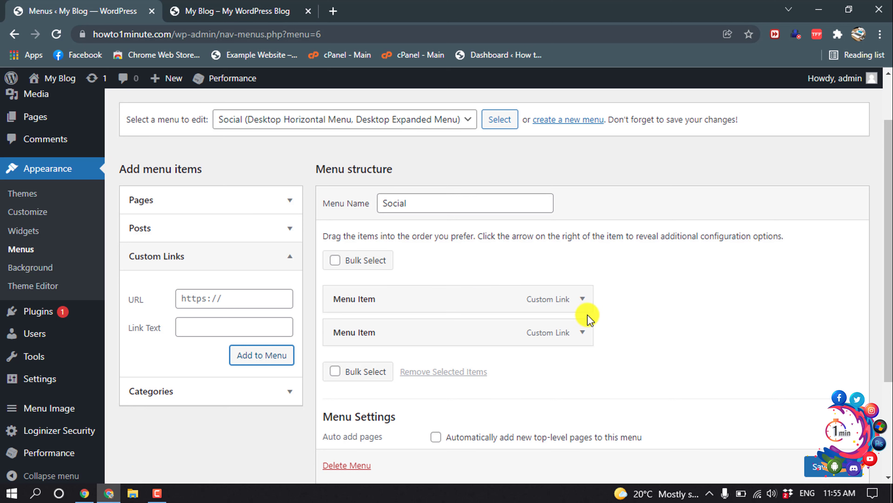
# - Expand the settings of the Facebook link item in the menu structure
pyautogui.click(581, 299)
pyautogui.scroll(-1, 580, 306)
pyautogui.scroll(-2, 579, 307)
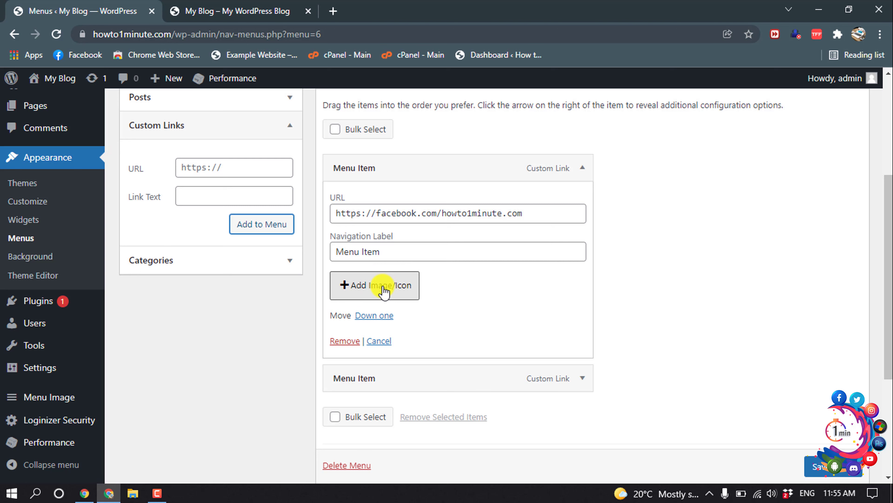
# - Search Google Images for "youtube logo png" in a new browser tab
pyautogui.click(334, 8)
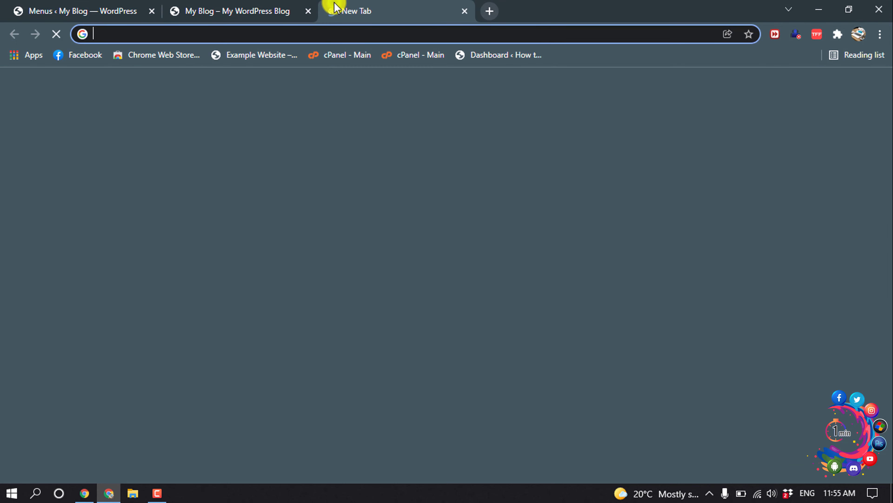
pyautogui.write('outs')
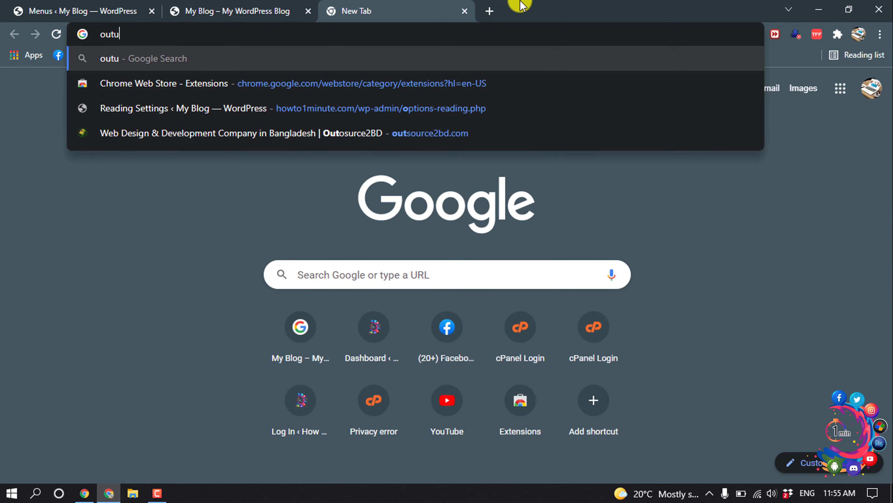
pyautogui.press('BackSpace')
pyautogui.press('BackSpace')
pyautogui.press('BackSpace')
pyautogui.press('BackSpace')
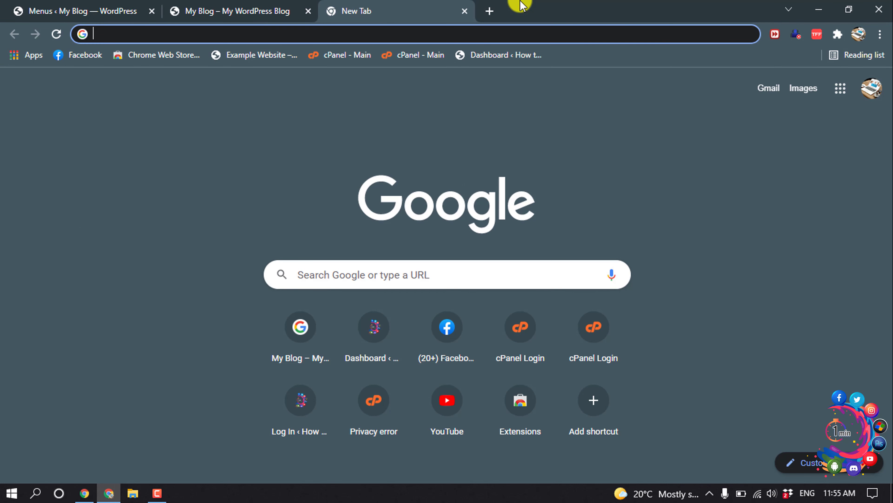
pyautogui.write('youu')
pyautogui.press('BackSpace')
pyautogui.write('tub')
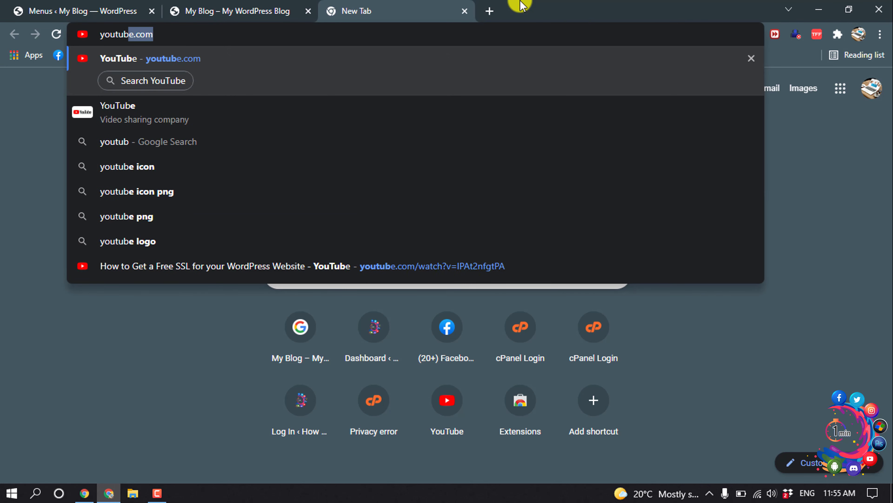
pyautogui.write('e logo pn')
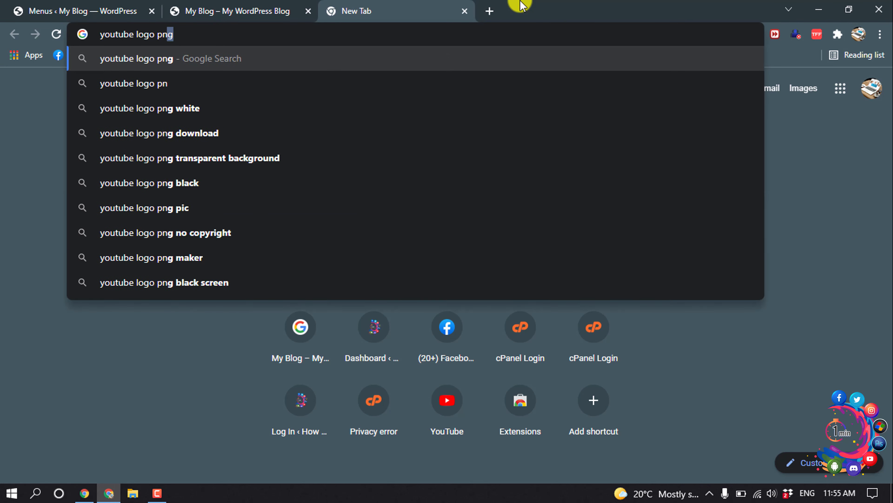
pyautogui.press('Return')
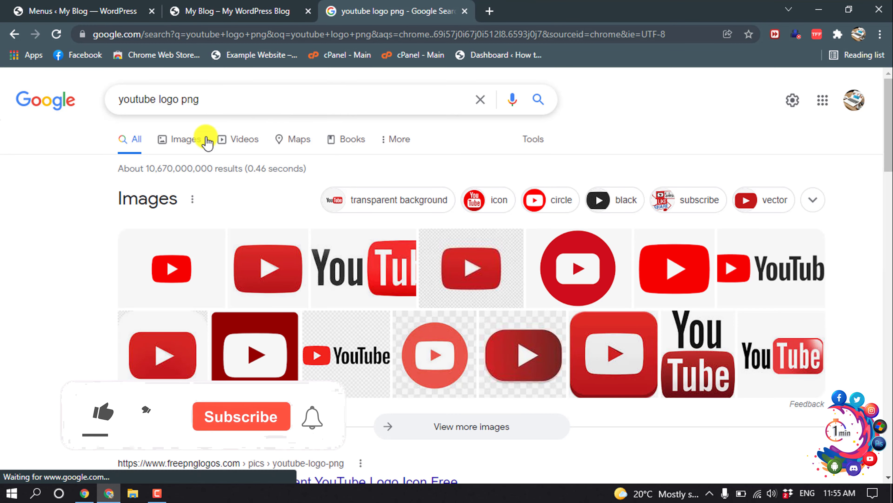
pyautogui.click(207, 140)
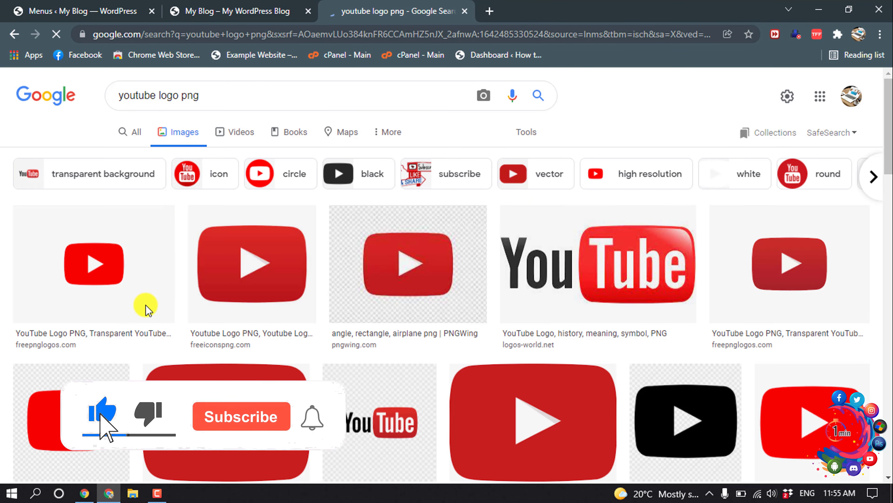
# - Save the YouTube logo from iconpacks.net to Downloads as free-youtube-logo-icon-2431-thumb.png
pyautogui.click(95, 259)
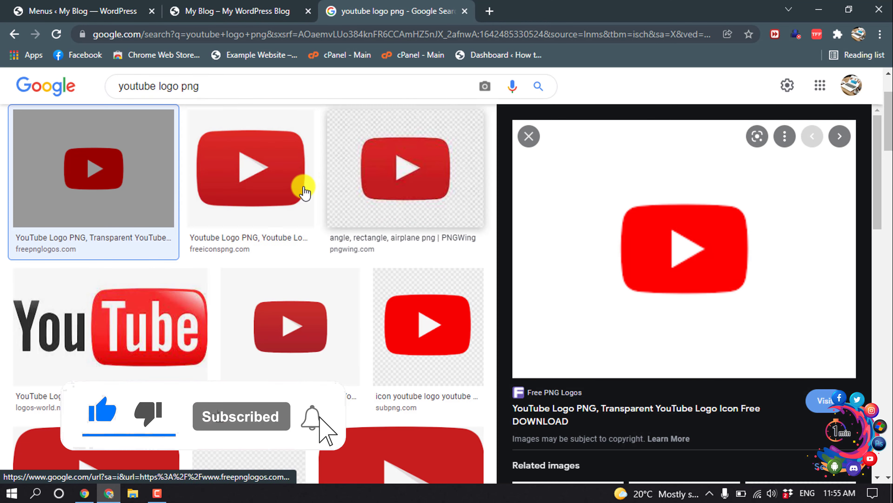
pyautogui.click(305, 192)
pyautogui.rightClick(686, 201)
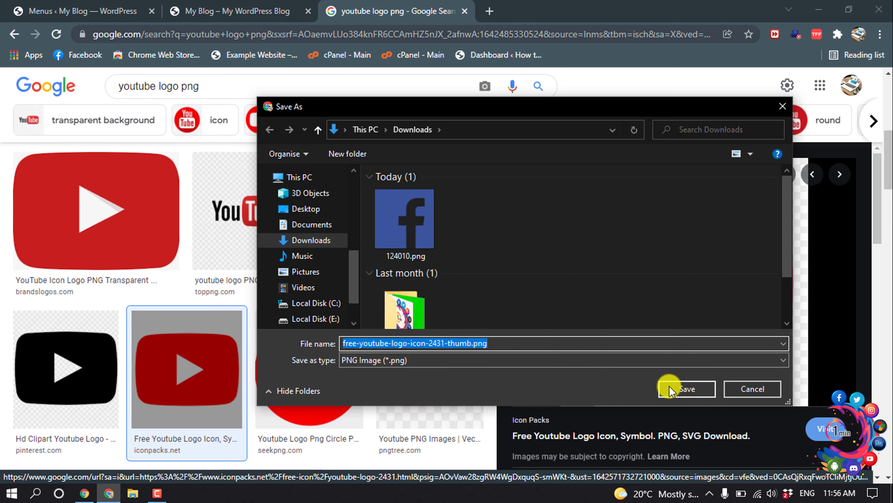
pyautogui.click(687, 388)
# - Back in the WordPress menu editor, set 124010.png from the media library as the Facebook item's image and save it
pyautogui.click(261, 9)
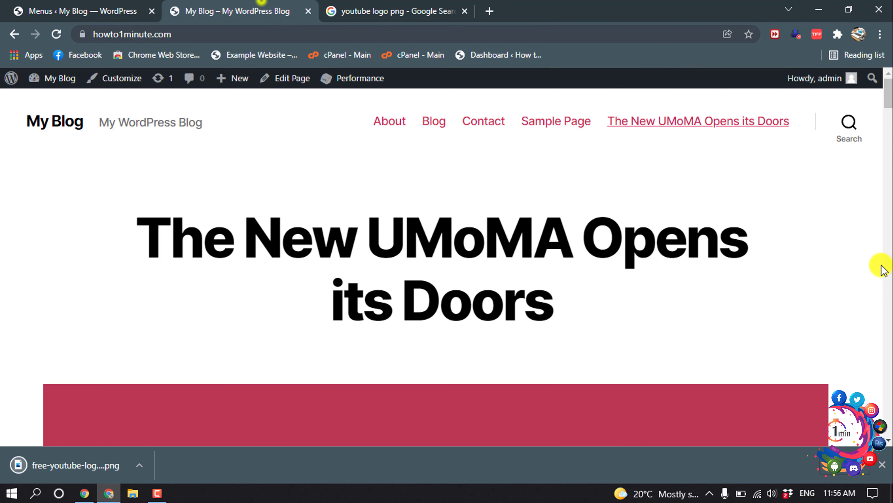
pyautogui.click(54, 9)
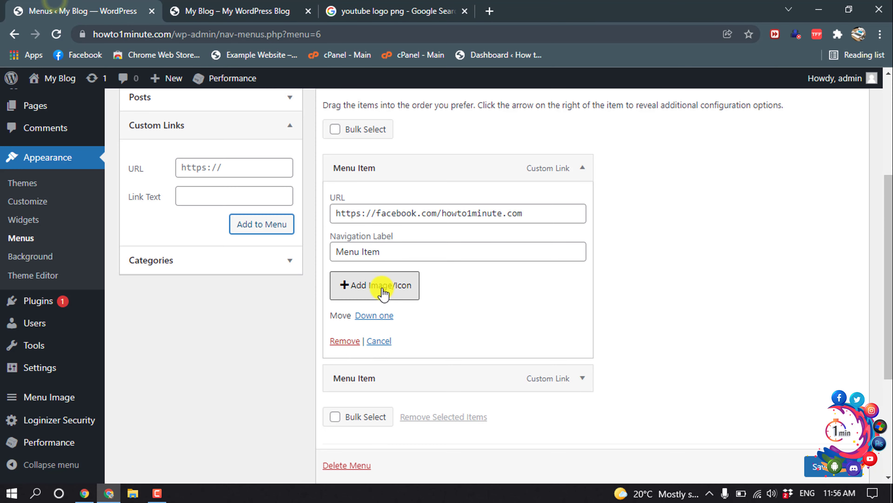
pyautogui.click(363, 292)
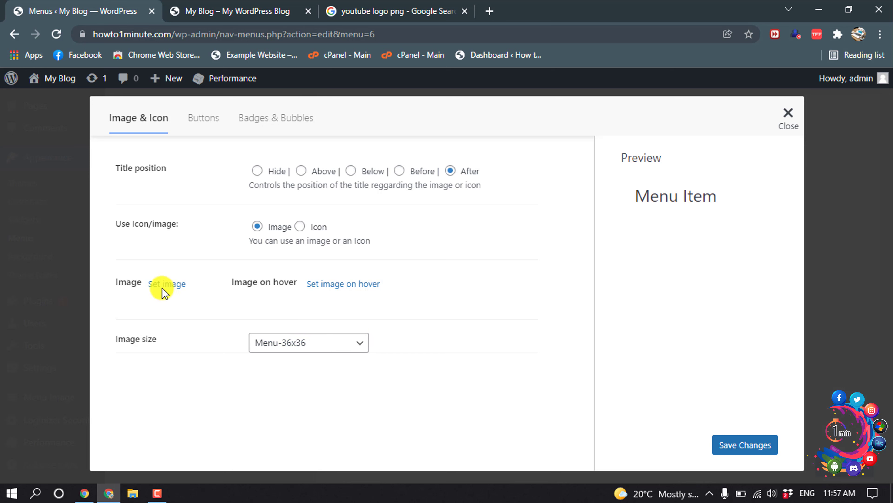
pyautogui.click(164, 291)
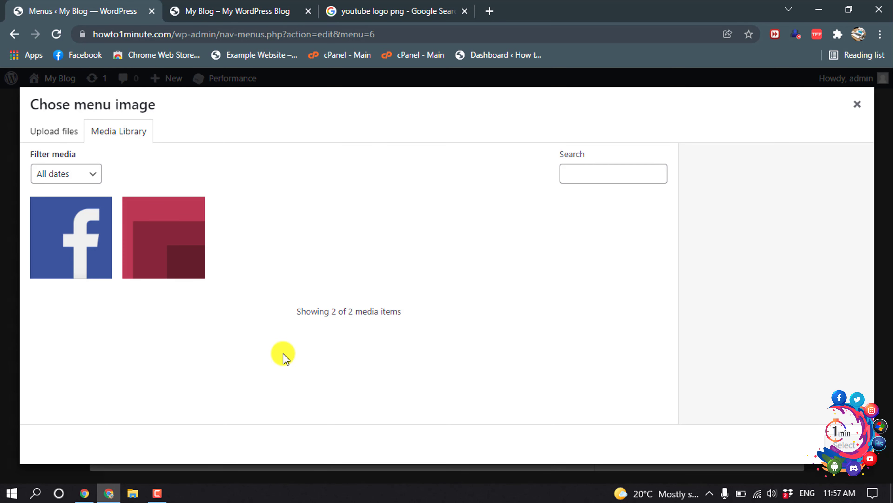
pyautogui.click(79, 246)
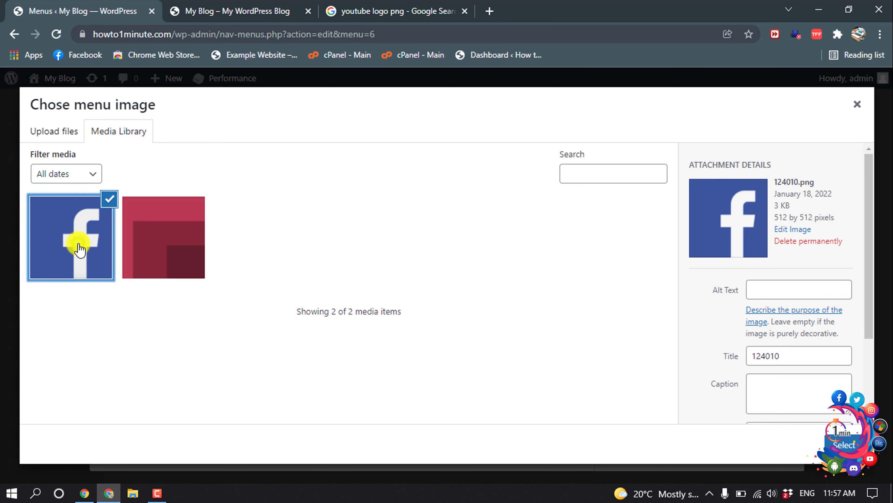
pyautogui.click(841, 445)
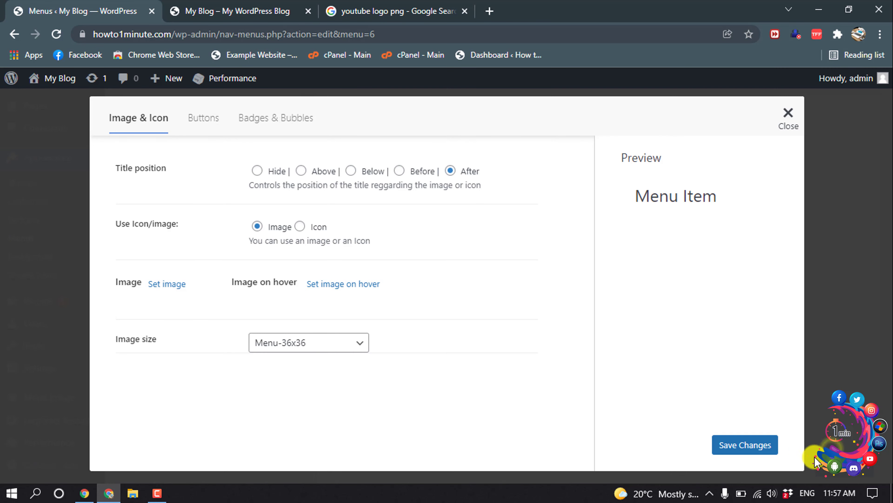
pyautogui.click(728, 445)
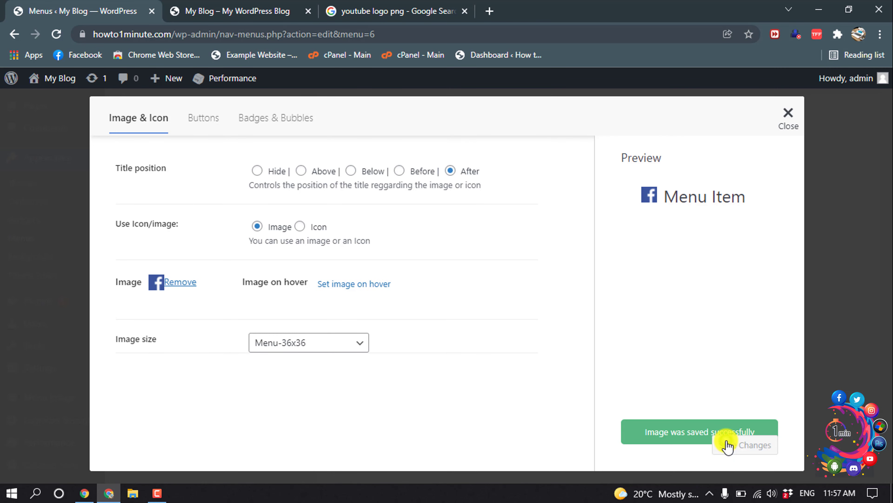
pyautogui.click(786, 114)
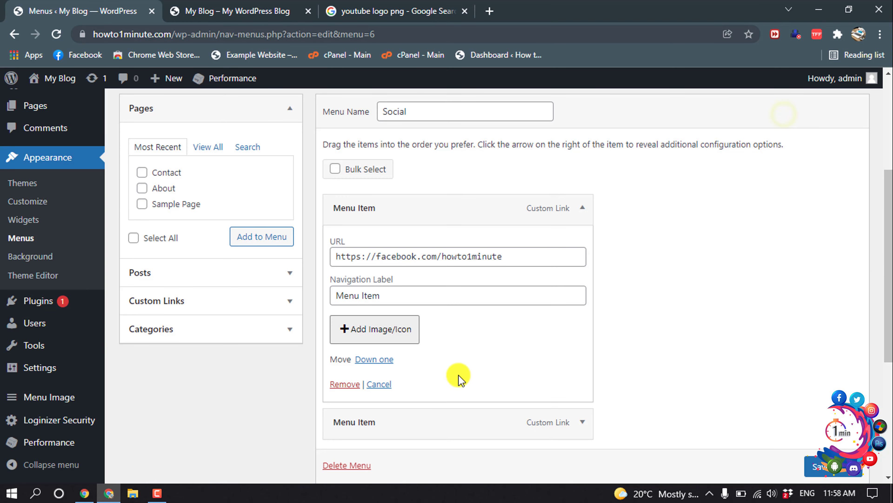
# - Collapse the Facebook link item and open the image and icon settings of the YouTube link item
pyautogui.click(581, 207)
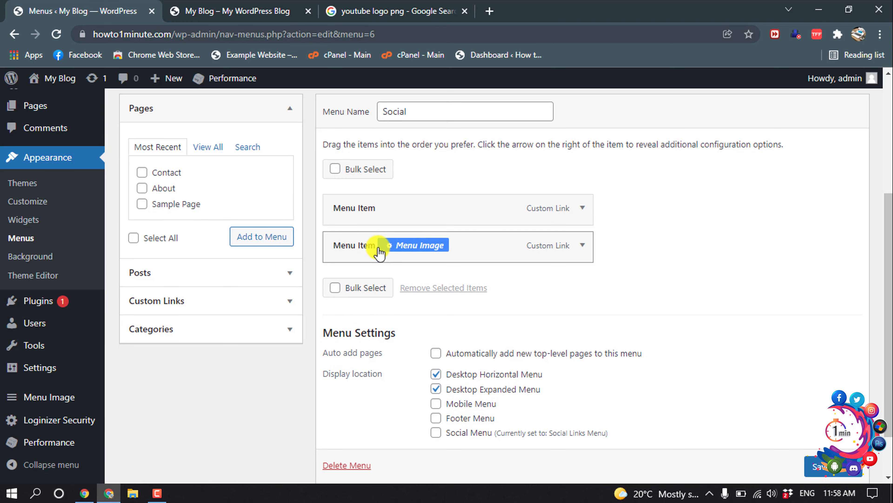
pyautogui.click(581, 245)
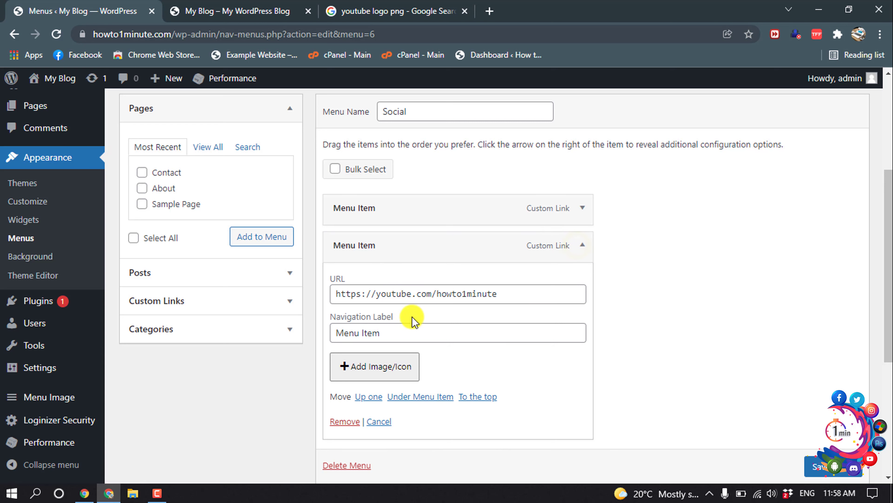
pyautogui.click(362, 368)
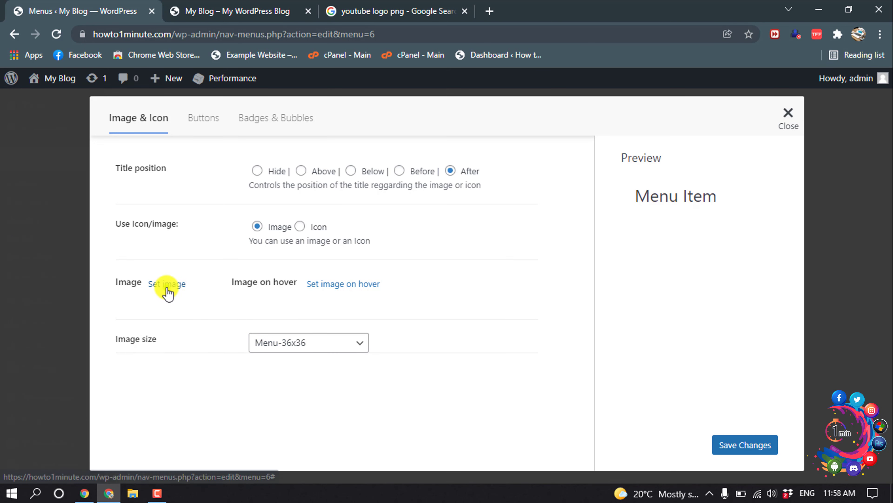
# - Upload free-youtube-logo-icon-2431-thumb.png from Downloads as the YouTube item's image and save the image settings
pyautogui.click(171, 290)
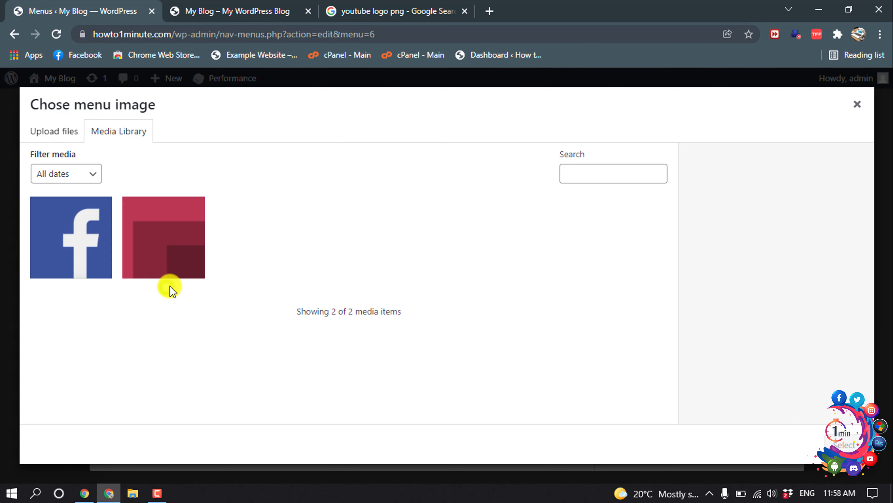
pyautogui.click(58, 135)
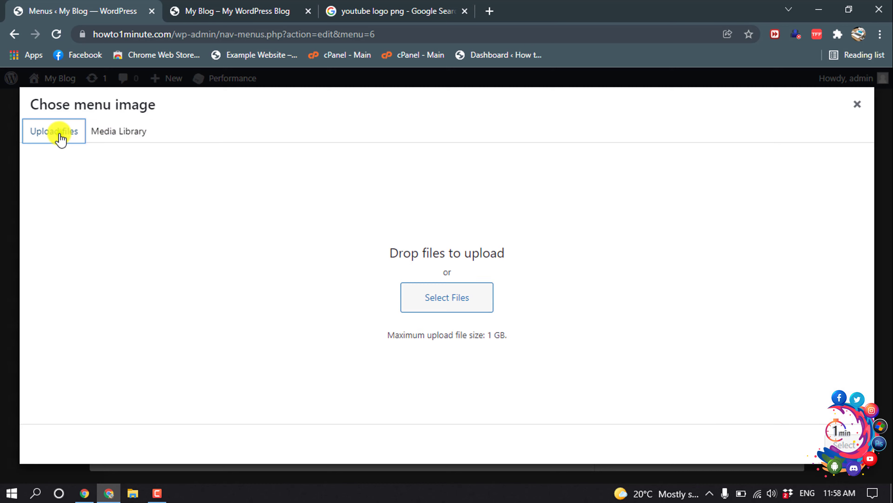
pyautogui.click(426, 302)
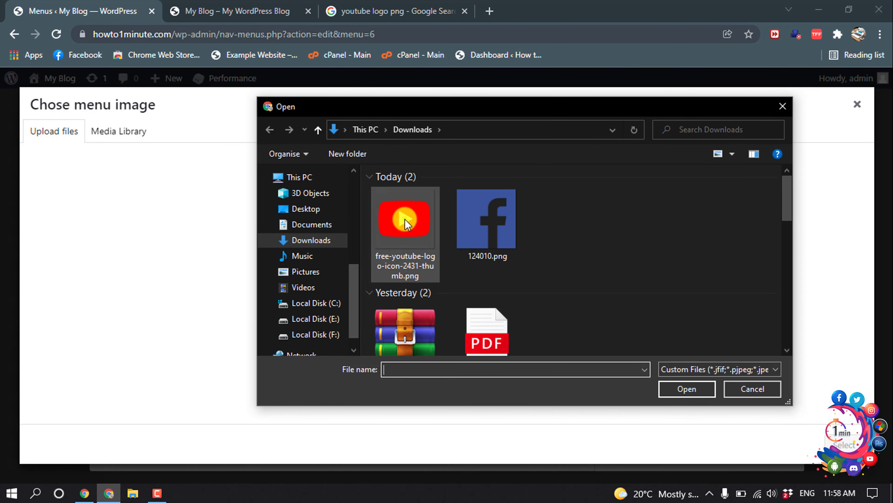
pyautogui.click(405, 221)
pyautogui.click(686, 389)
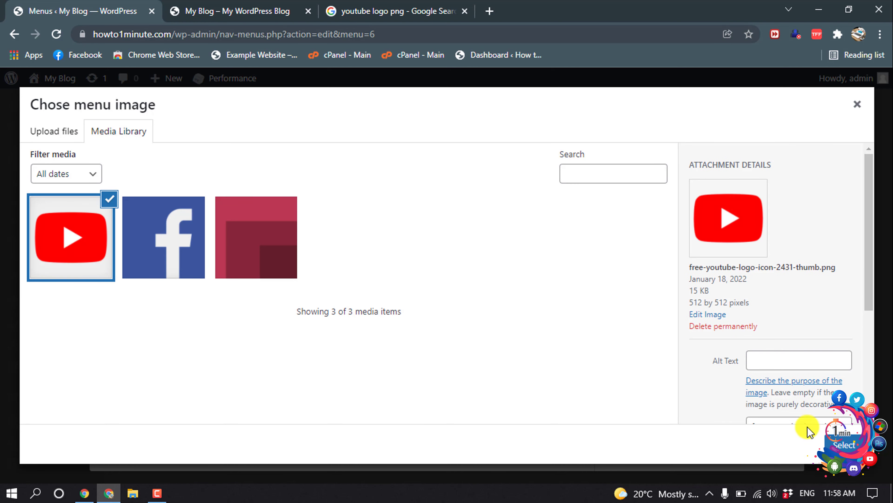
pyautogui.click(844, 444)
pyautogui.click(732, 444)
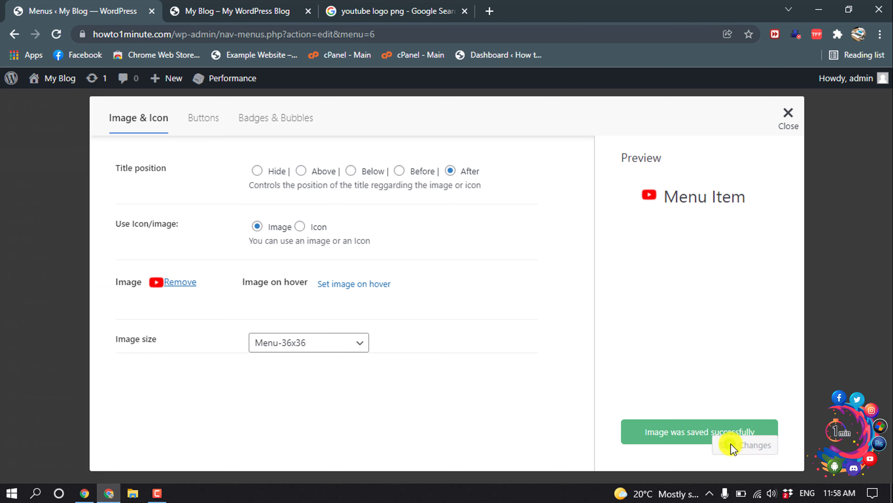
pyautogui.click(788, 120)
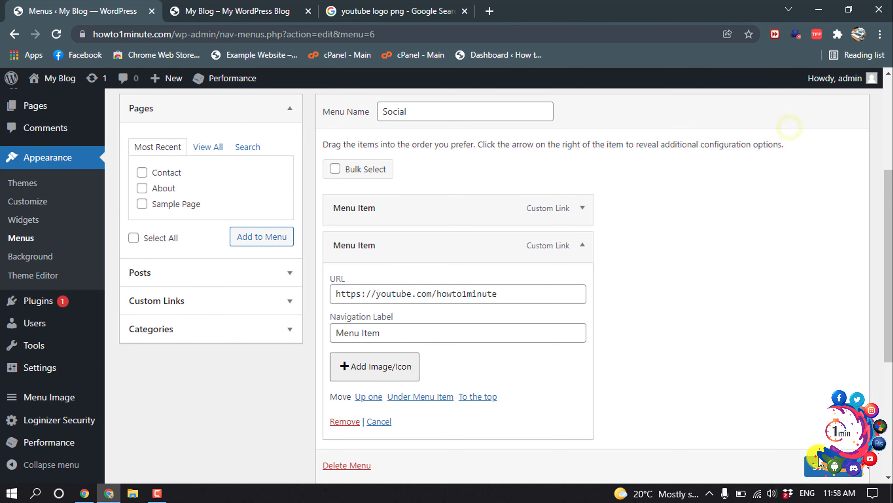
# - Save the Social menu and reload the blog's front page in its browser tab to check the navigation
pyautogui.click(827, 468)
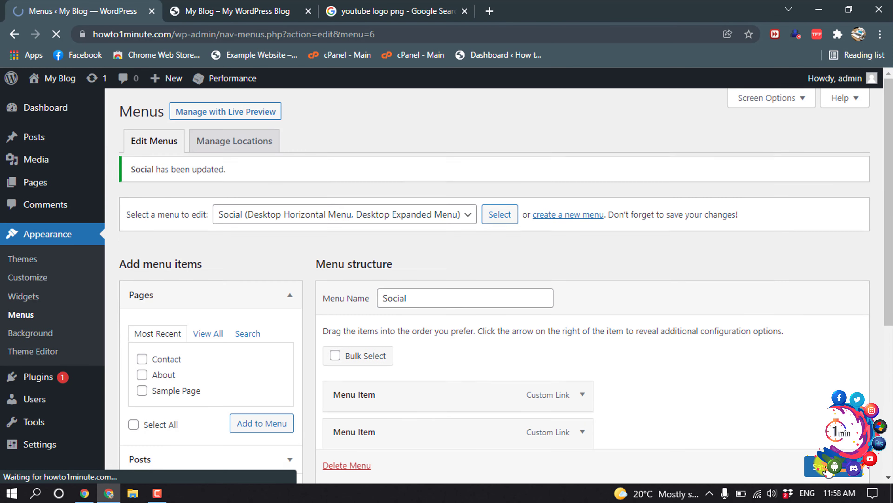
pyautogui.click(251, 7)
pyautogui.click(56, 34)
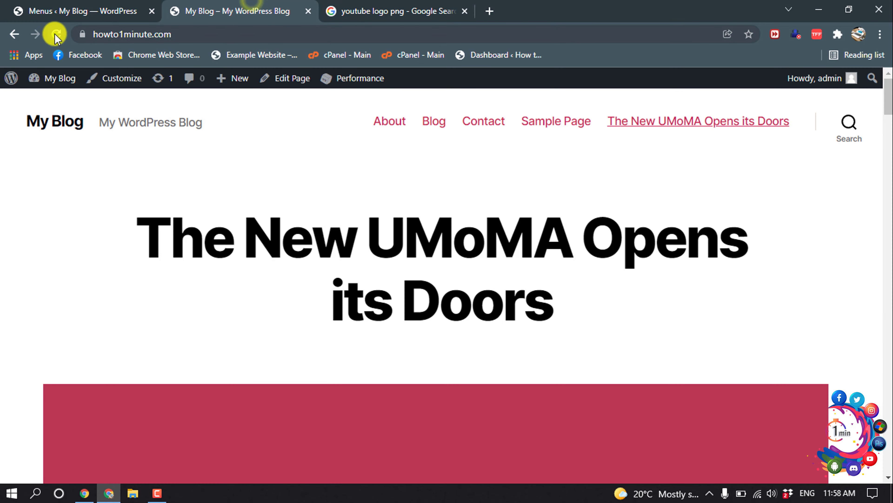